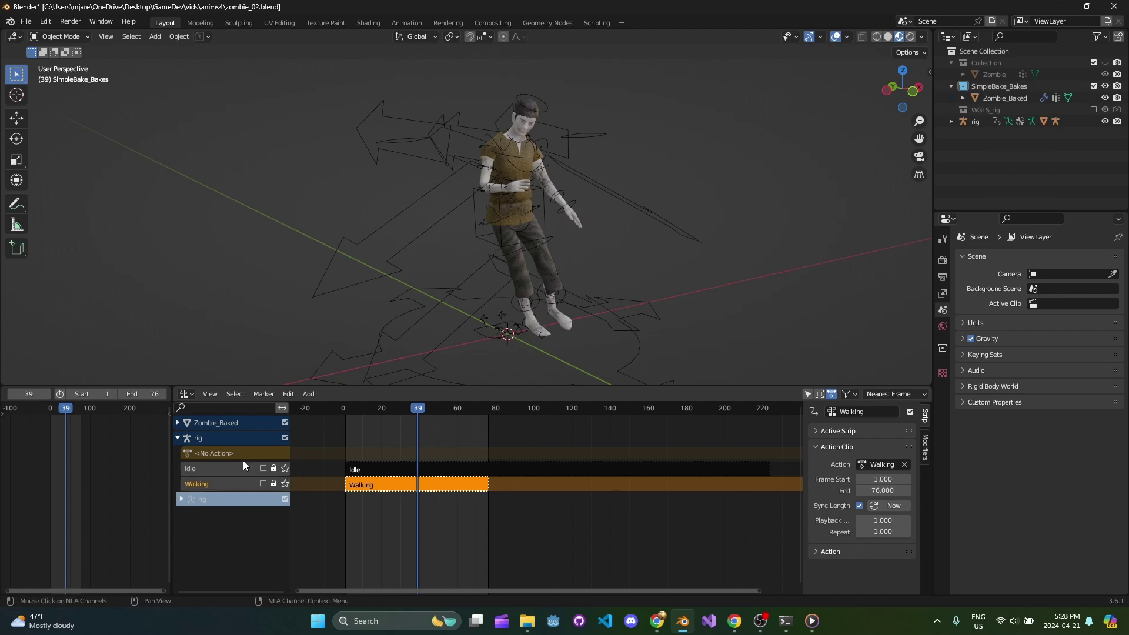
Step: Assign the Walking action to the rig's empty NLA action slot
click(222, 451)
click(817, 432)
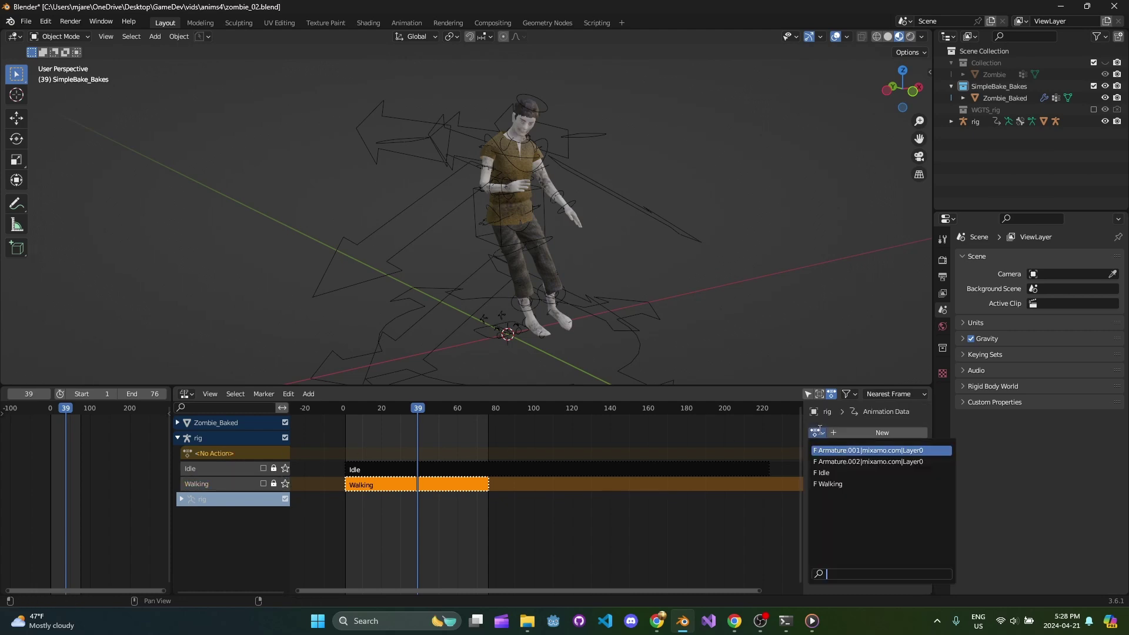
click(838, 484)
Step: Scrub the Walking frames from a top-down view, then switch to the Fabric 030 texture page
drag(421, 411, 345, 415)
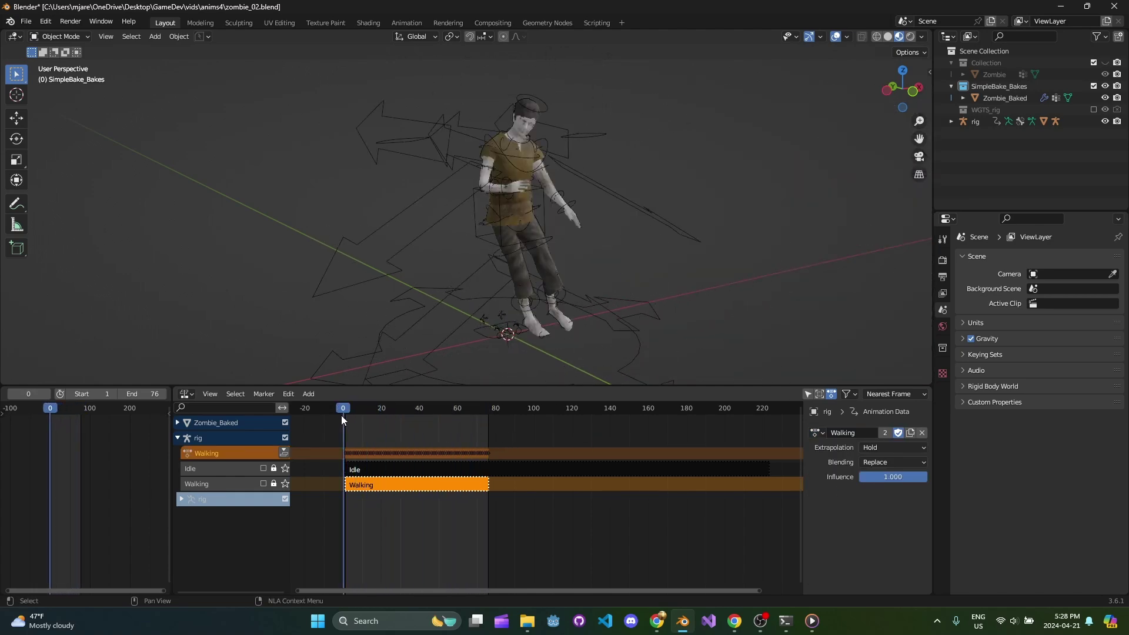
scroll(534, 259, down, 4)
middle_drag(534, 259, 546, 306)
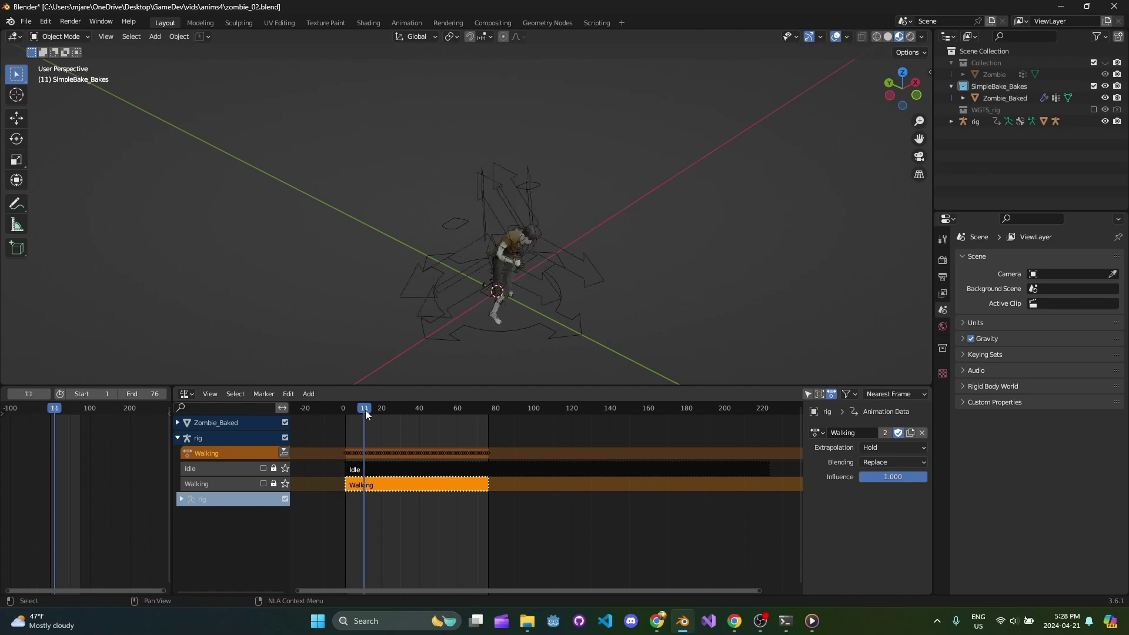
drag(365, 412, 419, 424)
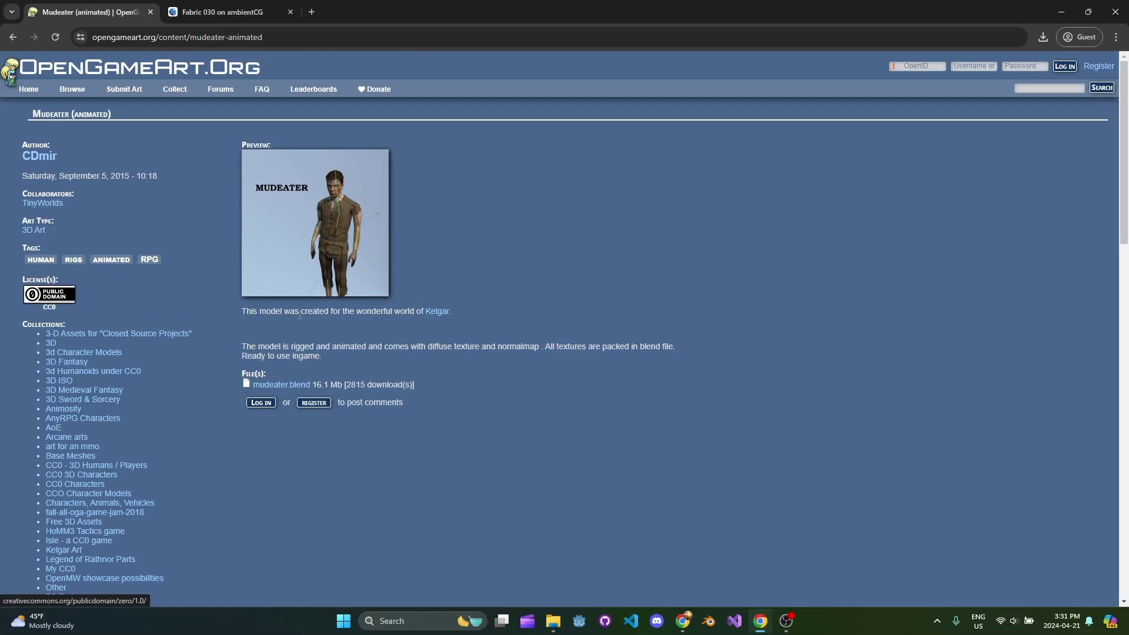
click(253, 8)
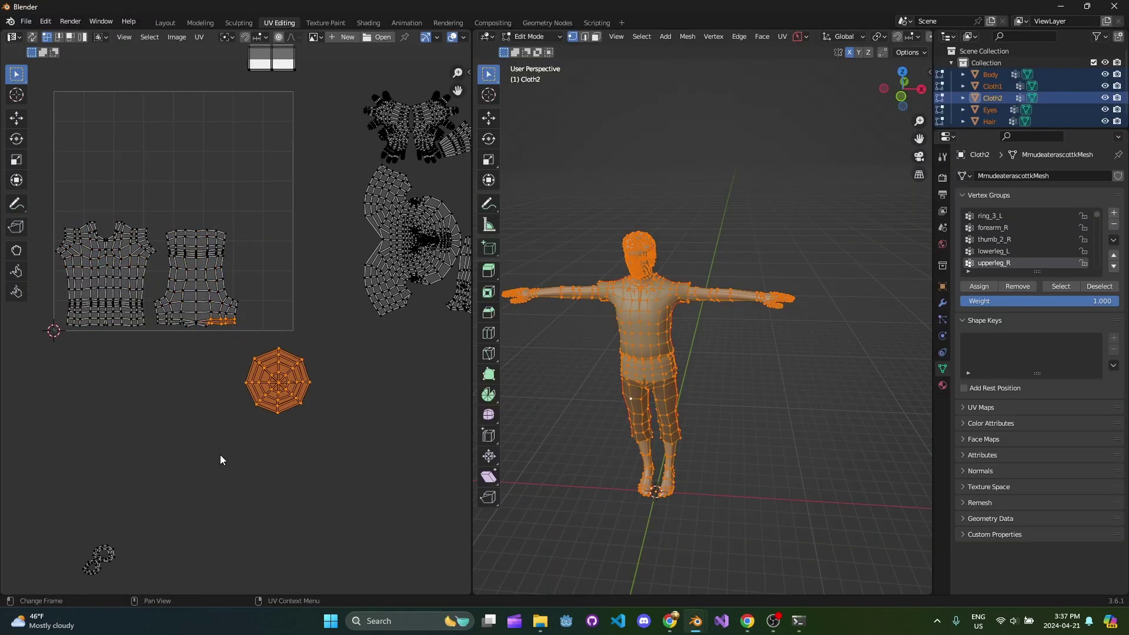
Step: Move the round clothing UV island to a new spot, then select the middle and small blob islands
drag(238, 340, 367, 429)
key(g)
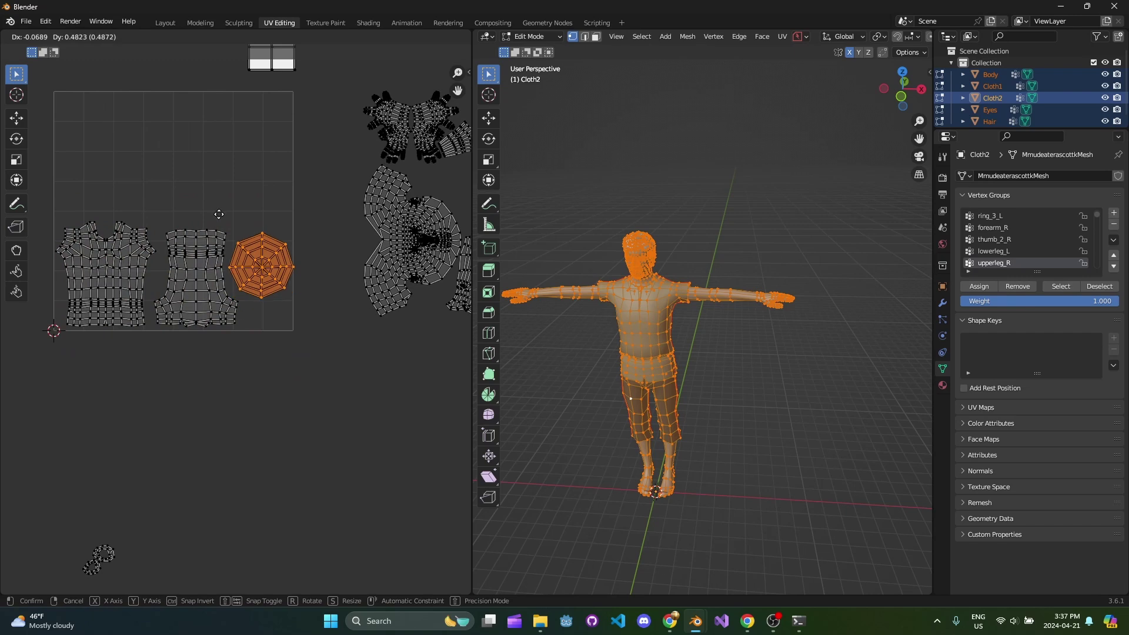
click(217, 216)
click(202, 271)
key(g)
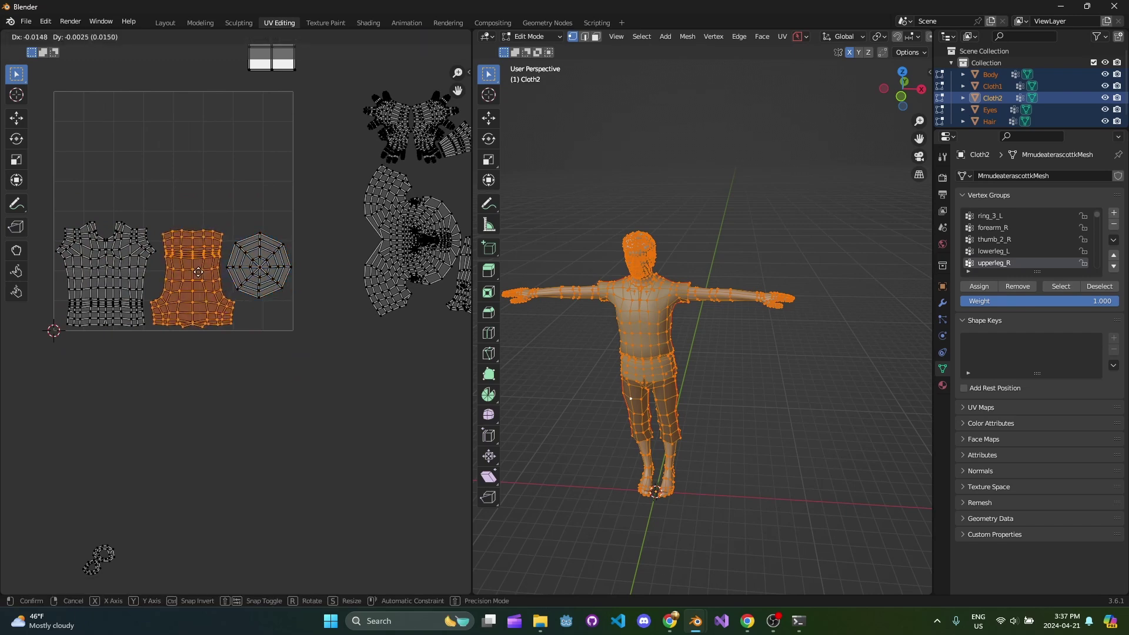
key(Escape)
scroll(244, 345, down, 3)
scroll(207, 308, up, 3)
click(147, 511)
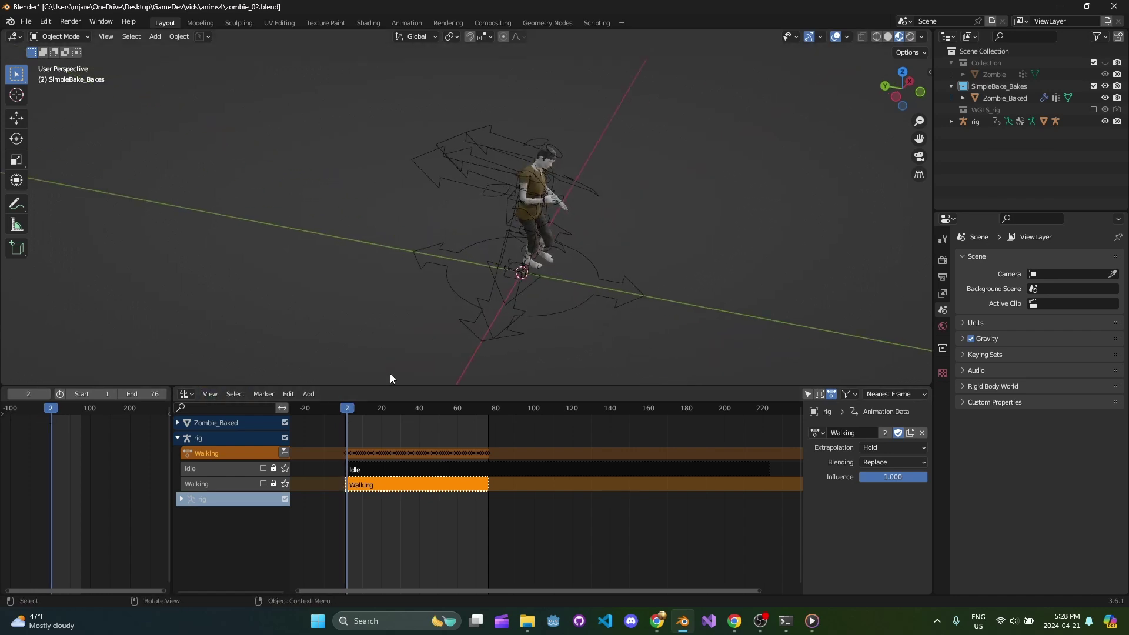
Step: Scrub frames 2 to 8 and keep Walking as the rig's action via its NLA track
drag(354, 415, 359, 412)
click(212, 454)
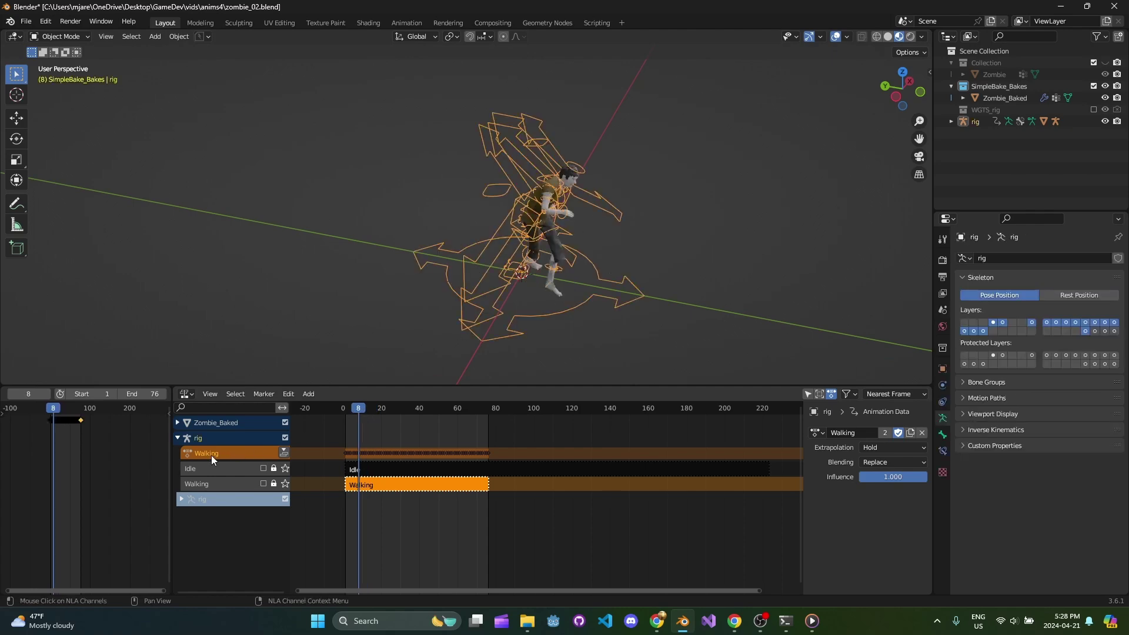
click(817, 432)
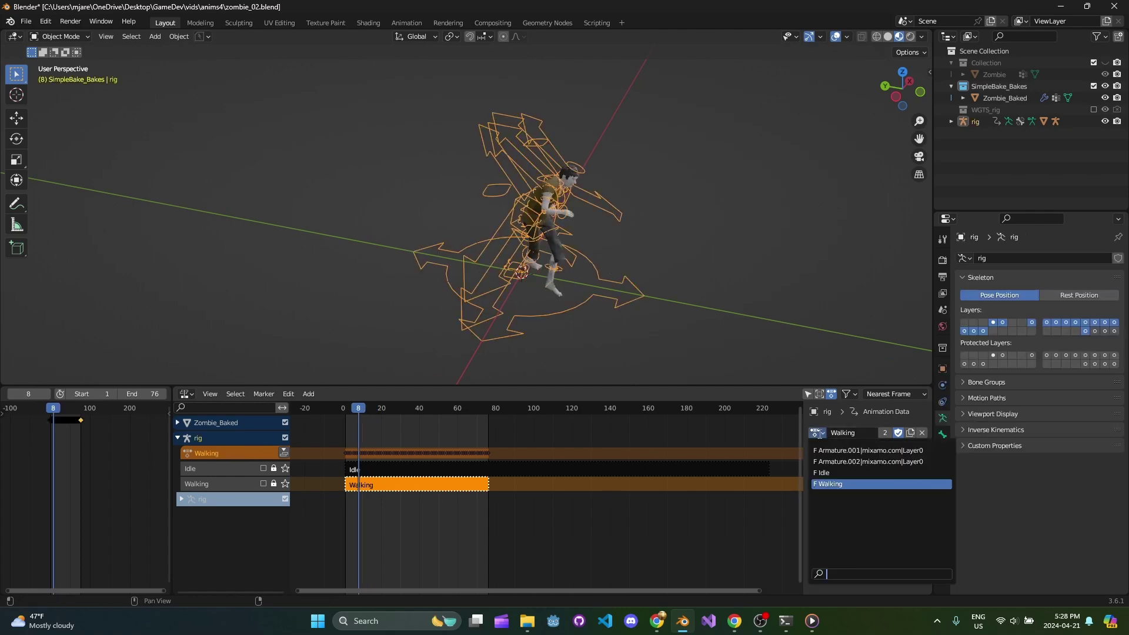
click(831, 483)
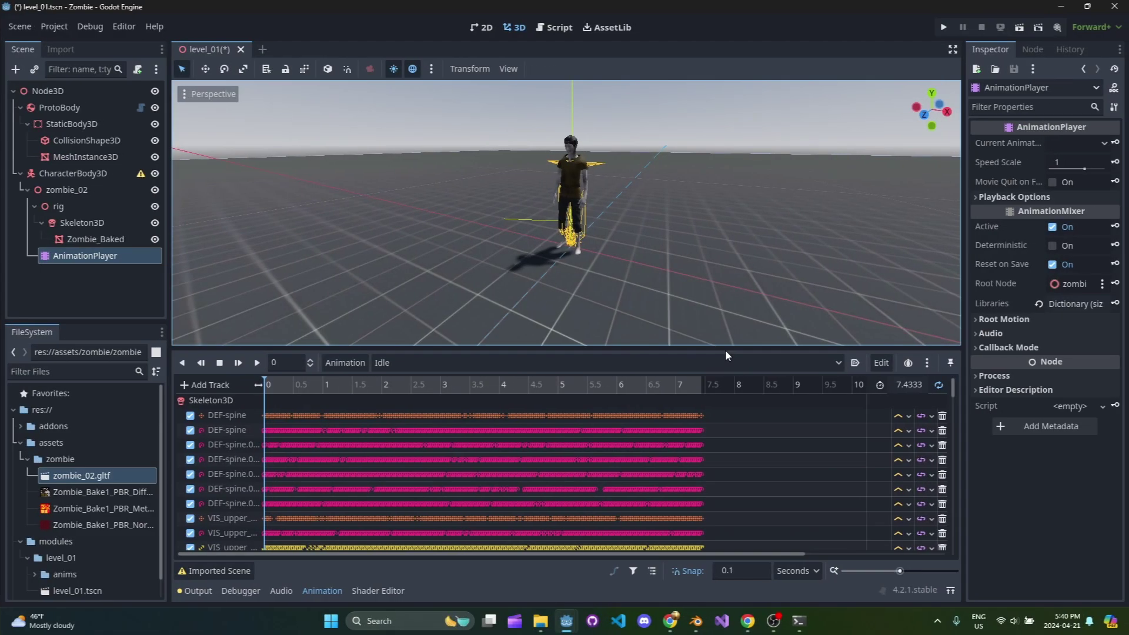
Step: Play the Walking animation in the AnimationPlayer, then switch to Idle
click(585, 363)
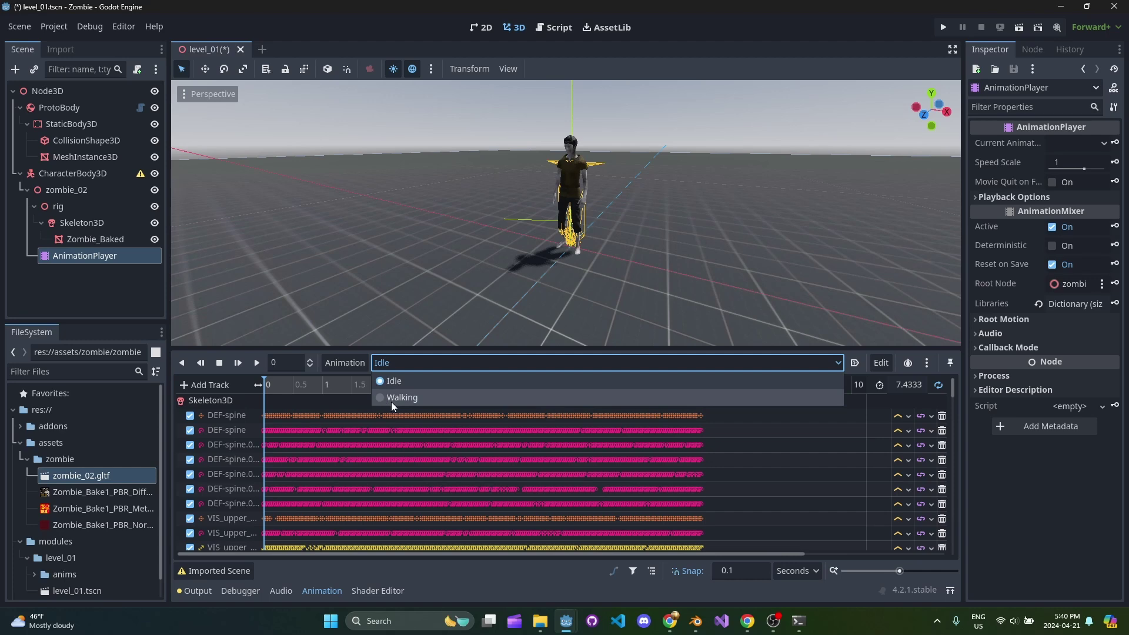
click(393, 398)
click(407, 362)
click(433, 302)
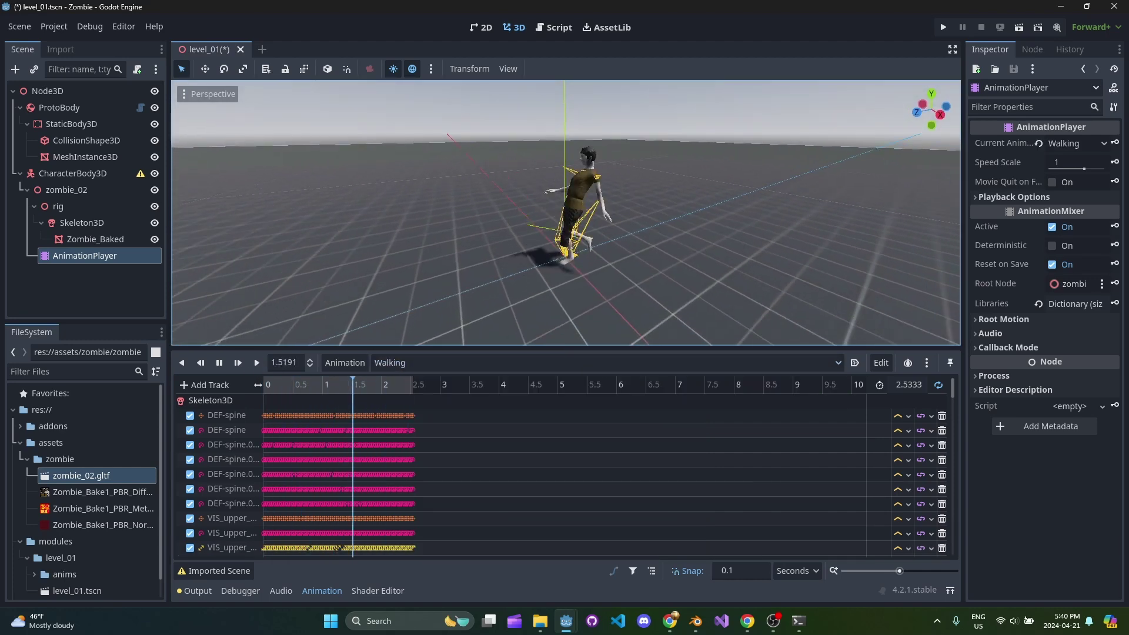
click(412, 363)
click(434, 375)
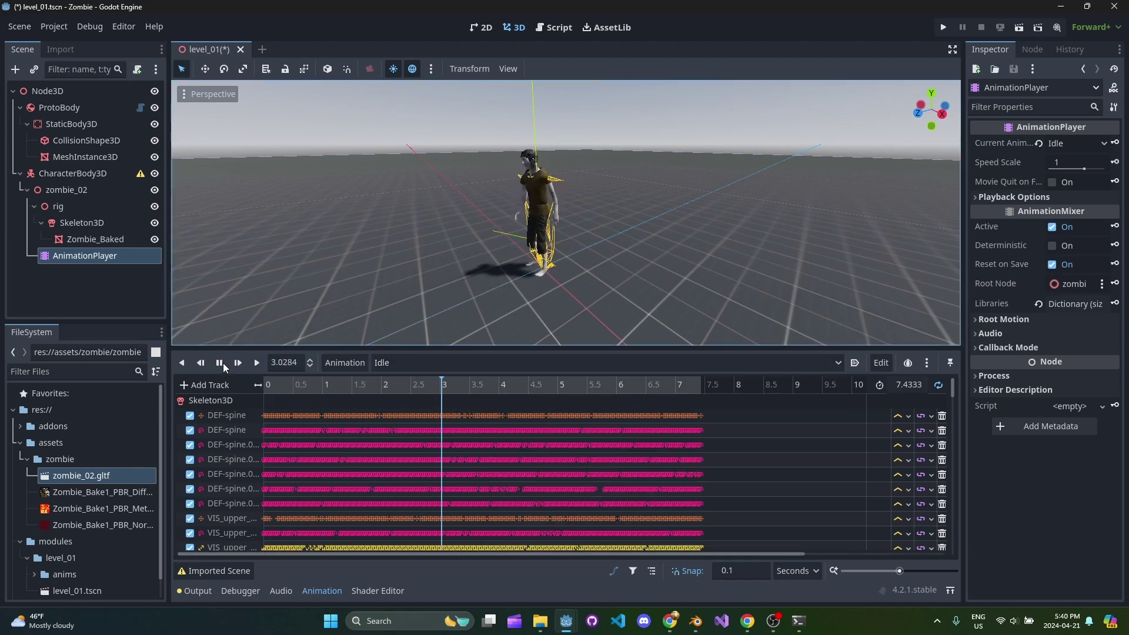
Step: Set the Default Blend Time under Playback Options to 0.3 and save level_01
click(1012, 198)
drag(965, 210, 939, 208)
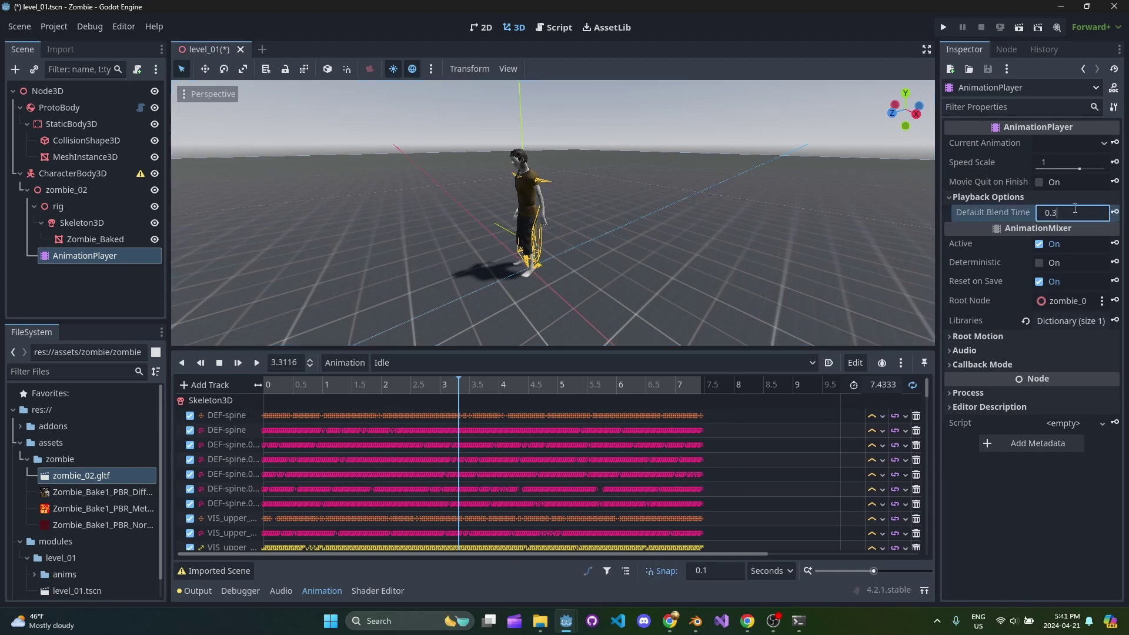
key(ctrl+s)
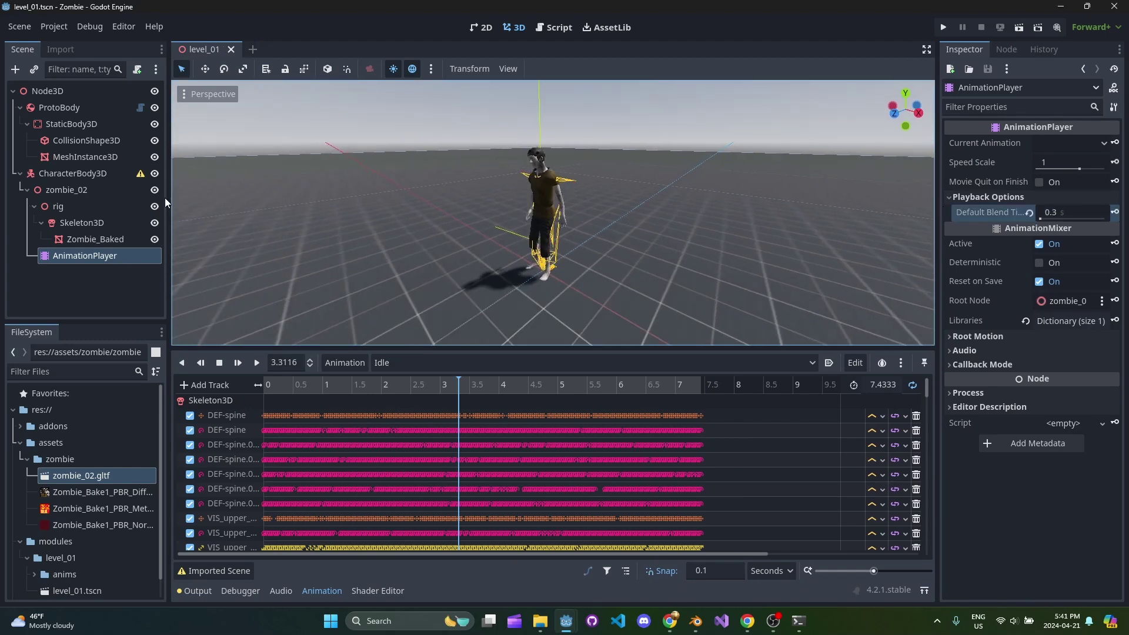
Step: Select the zombie_02 node and review the movement code on lines 26–29 of zombie.gd
click(27, 190)
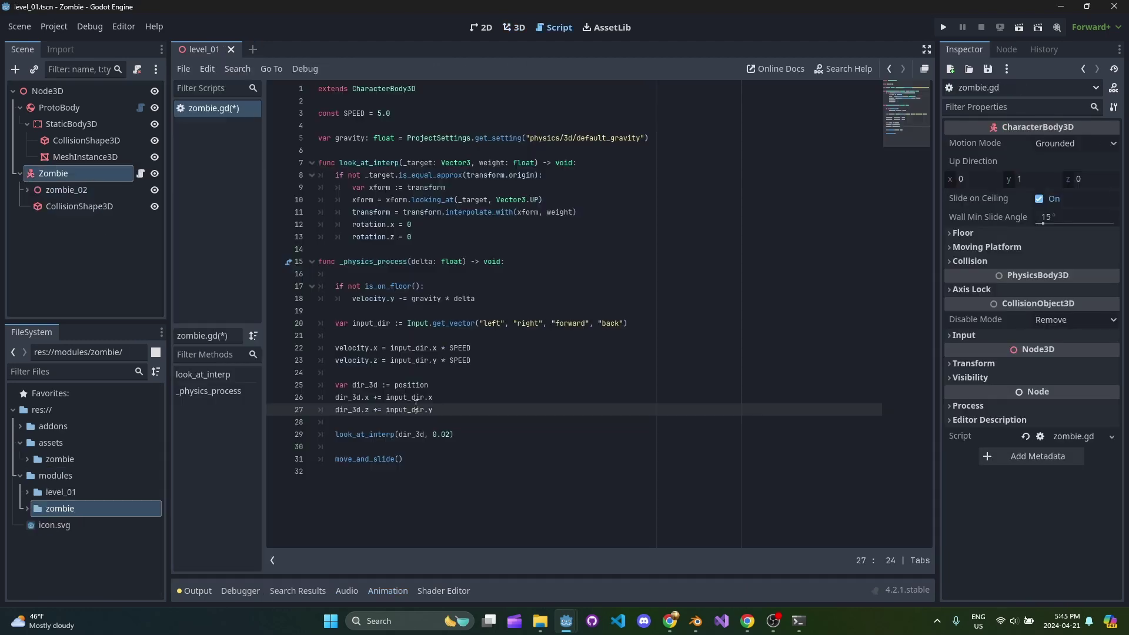
double_click(405, 398)
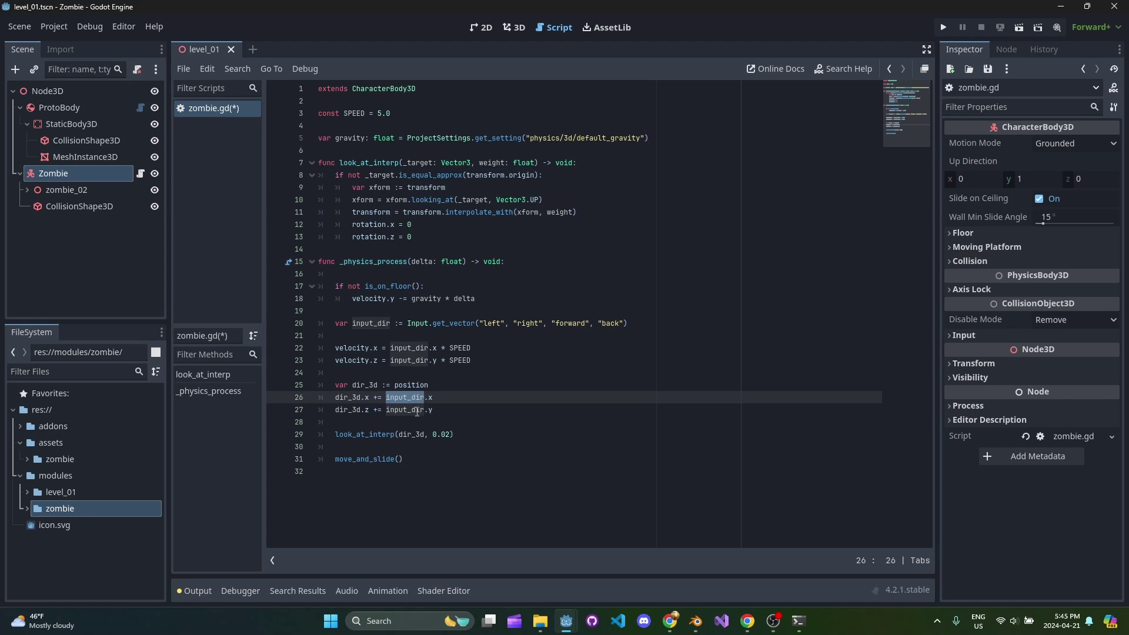
click(428, 435)
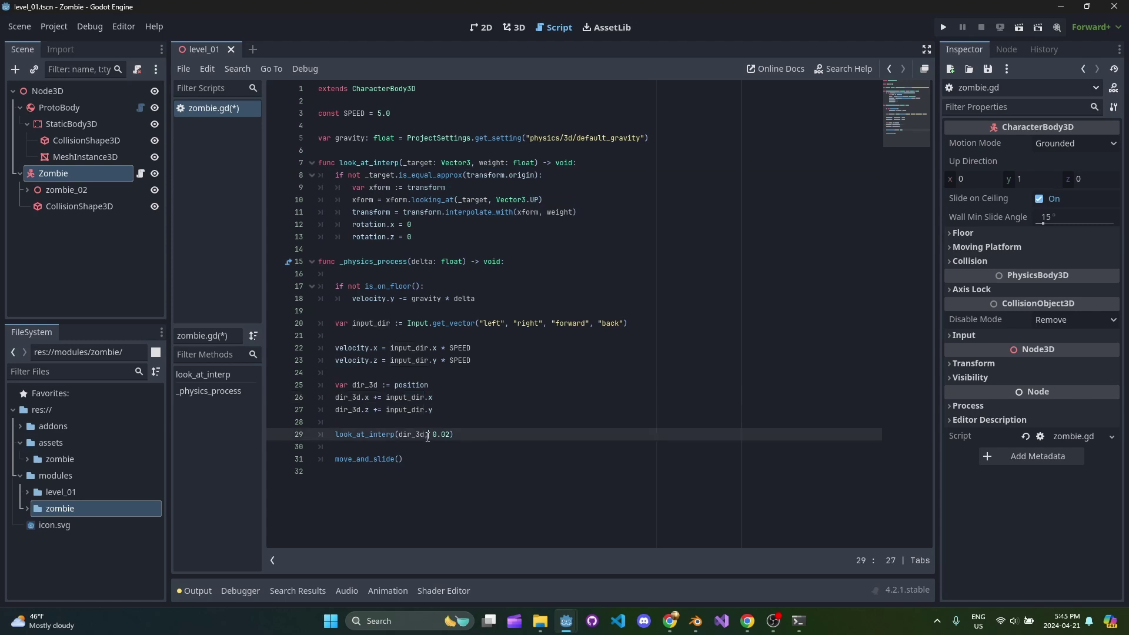
click(536, 428)
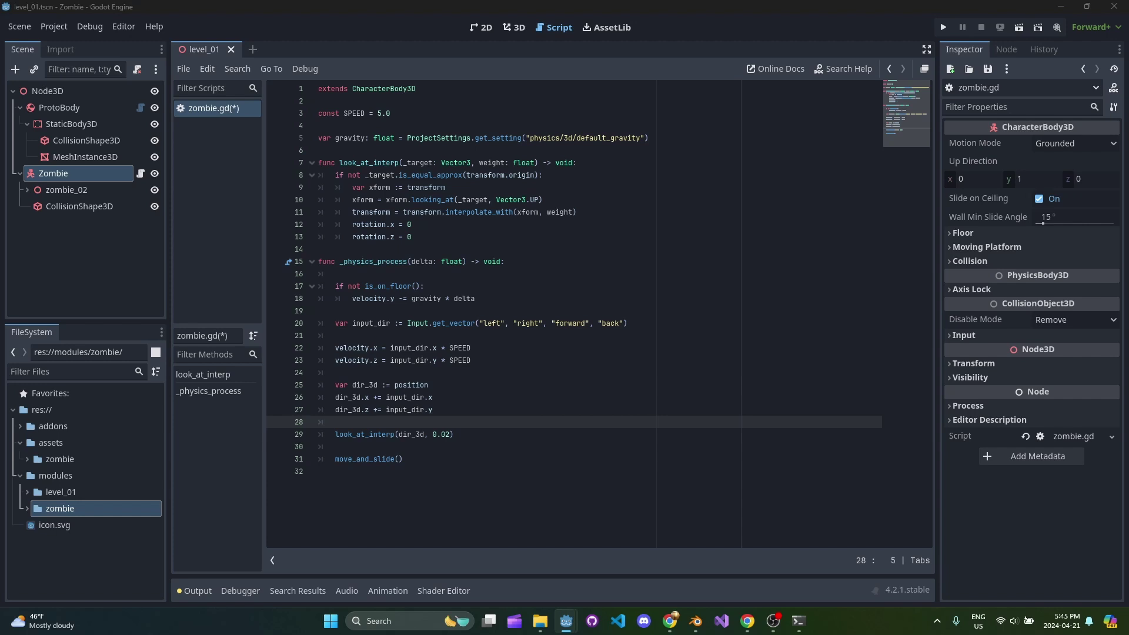
Step: Add func play_anim(anim: String) -> void: after the first function and begin an if animation_player check
click(492, 250)
key(Return)
key(Return)
key(Up)
text(f)
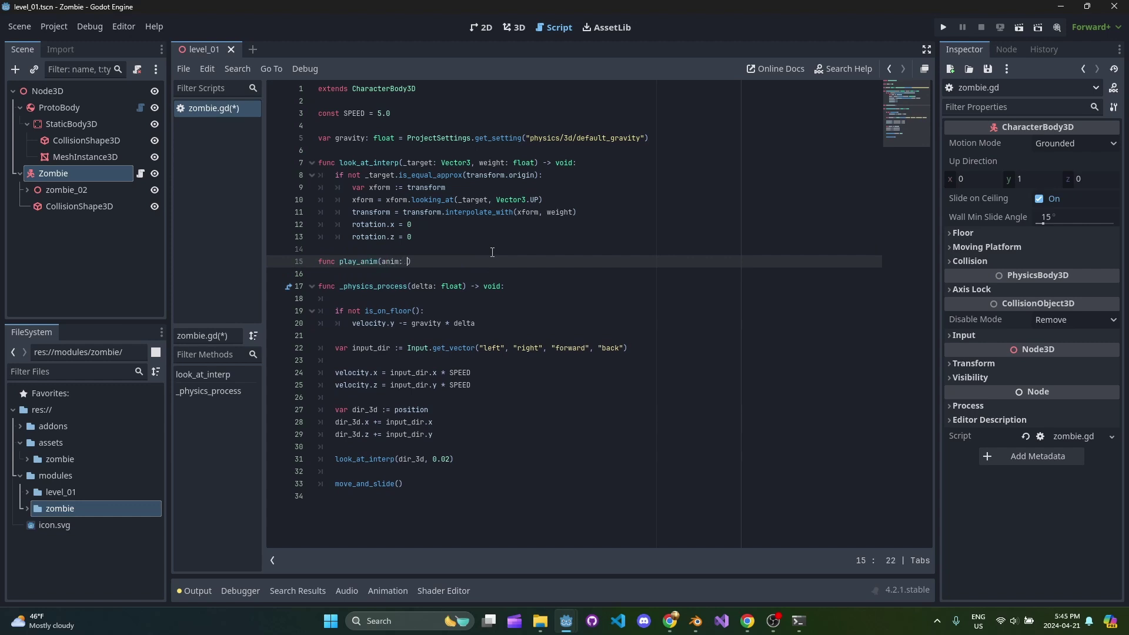
text(unc play_anim(anim: String) -> void:)
key(Return)
key(Return)
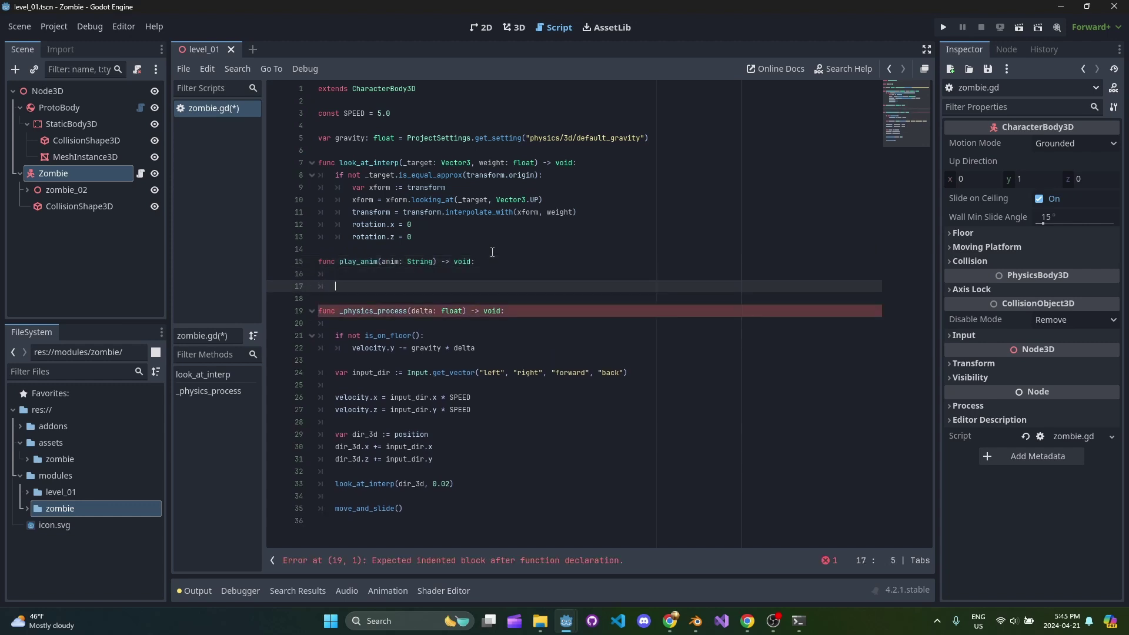
text(if animation_player)
key(Return)
click(409, 236)
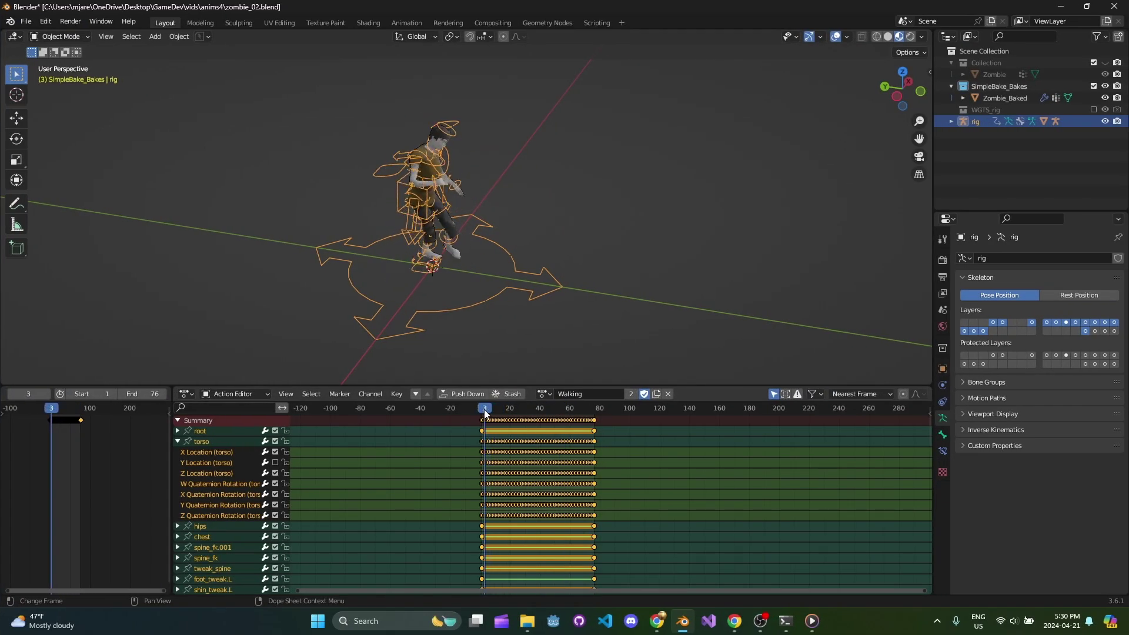
Step: Play the current action, rewind to frame 2, and preview the rig's Idle action
key(space)
mouse_move(544, 284)
middle_down()
mouse_move(466, 226)
mouse_move(481, 264)
mouse_move(429, 277)
mouse_move(322, 266)
mouse_move(548, 269)
mouse_move(528, 295)
middle_up()
key(space)
drag(602, 411, 484, 411)
click(542, 394)
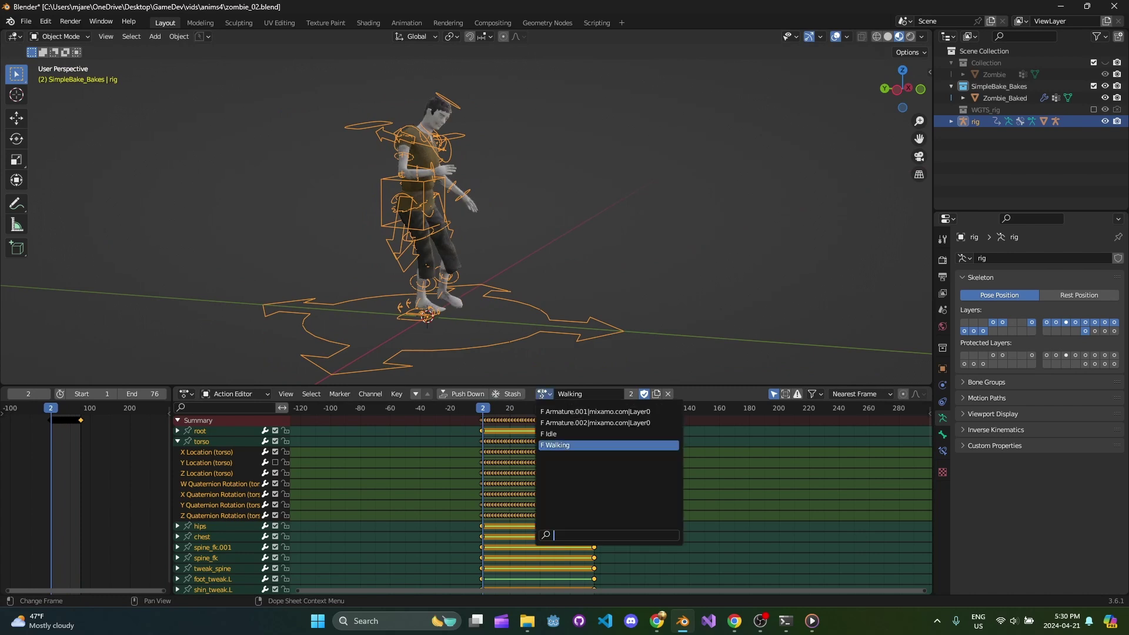
click(552, 434)
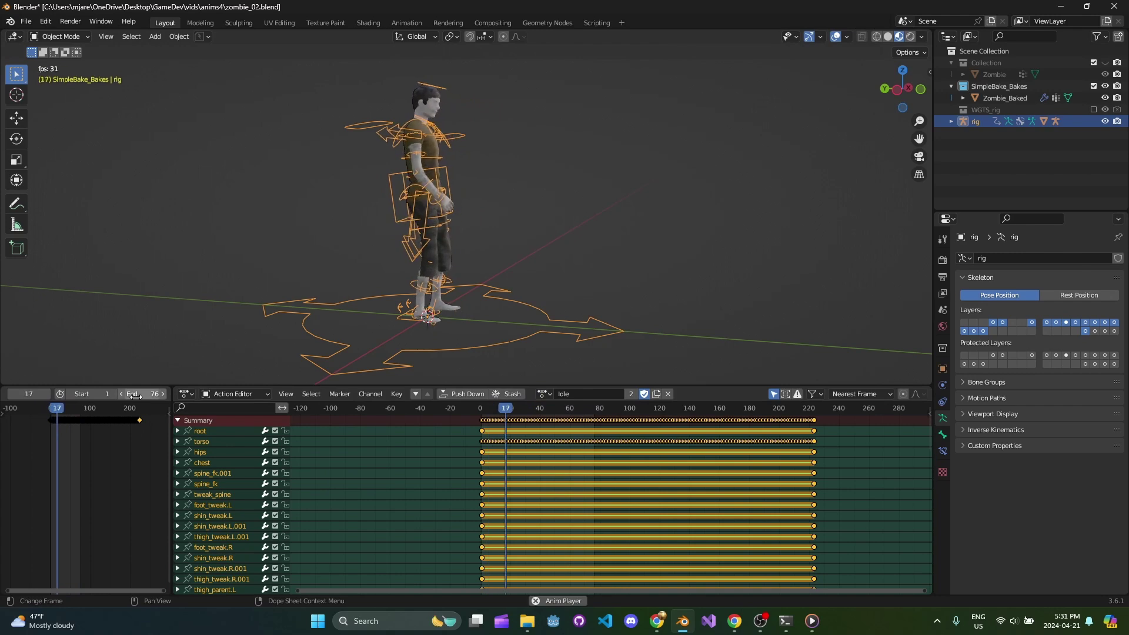
key(space)
Step: Switch the rig back to Walking, play it, and save the blend file
click(544, 394)
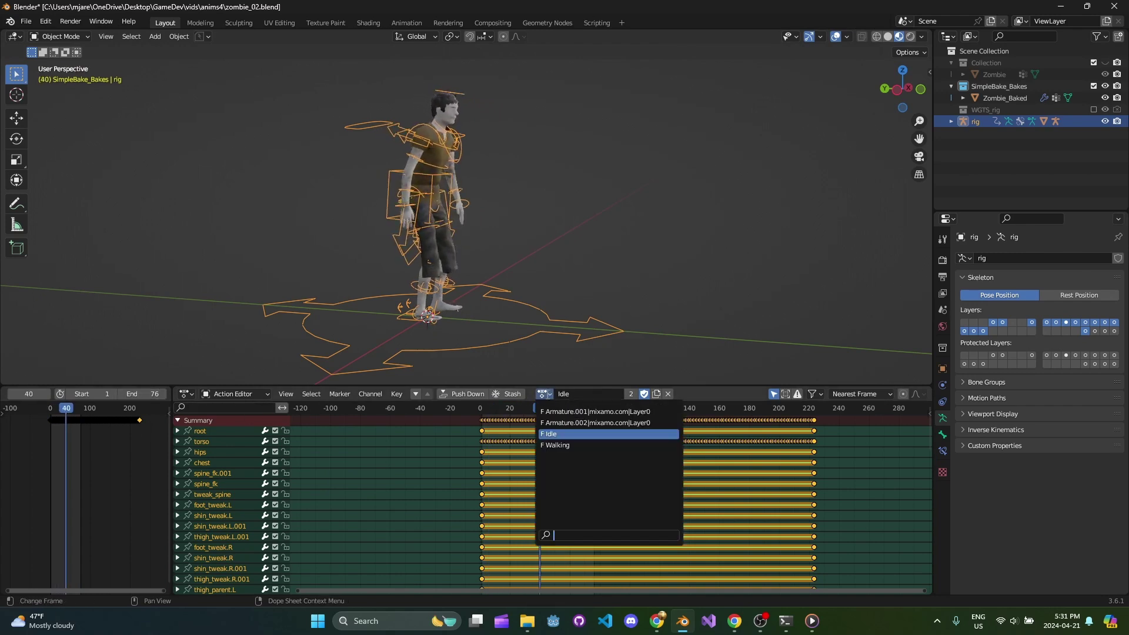
click(557, 445)
key(space)
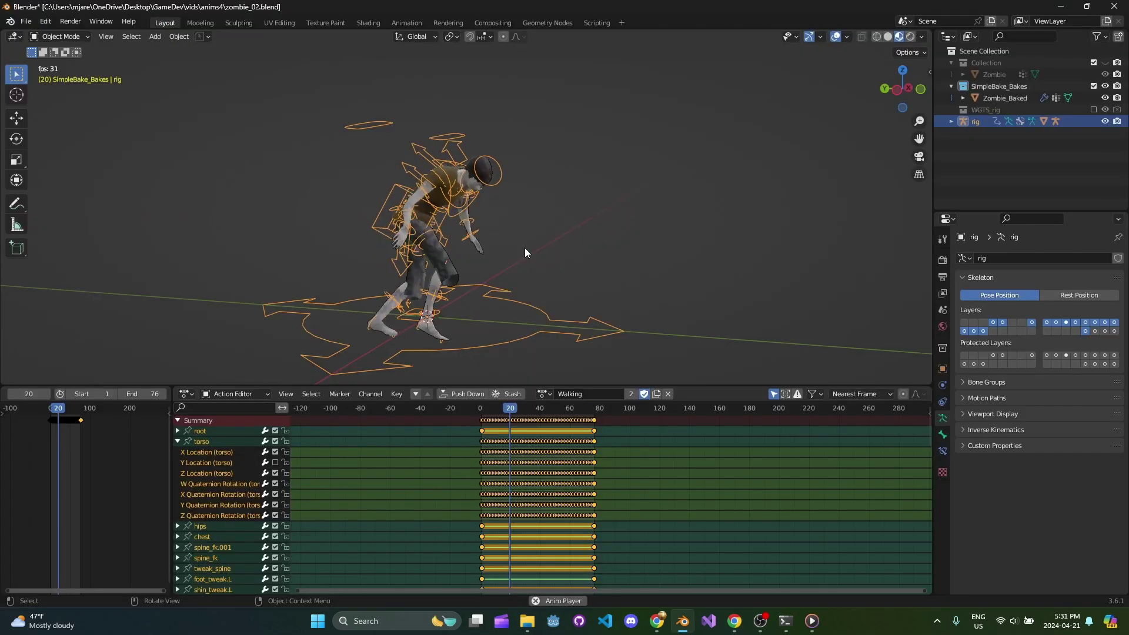
middle_drag(525, 245, 576, 216)
key(ctrl+s)
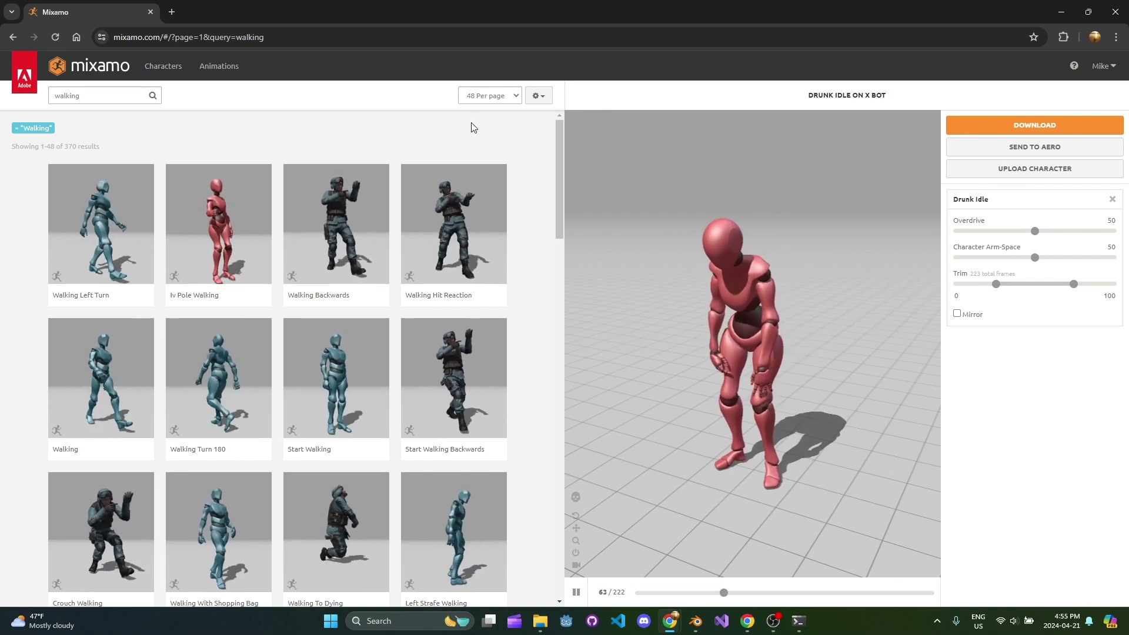
Step: Preview the plain Walking animation from the walking results and open its download settings
scroll(414, 212, down, 2)
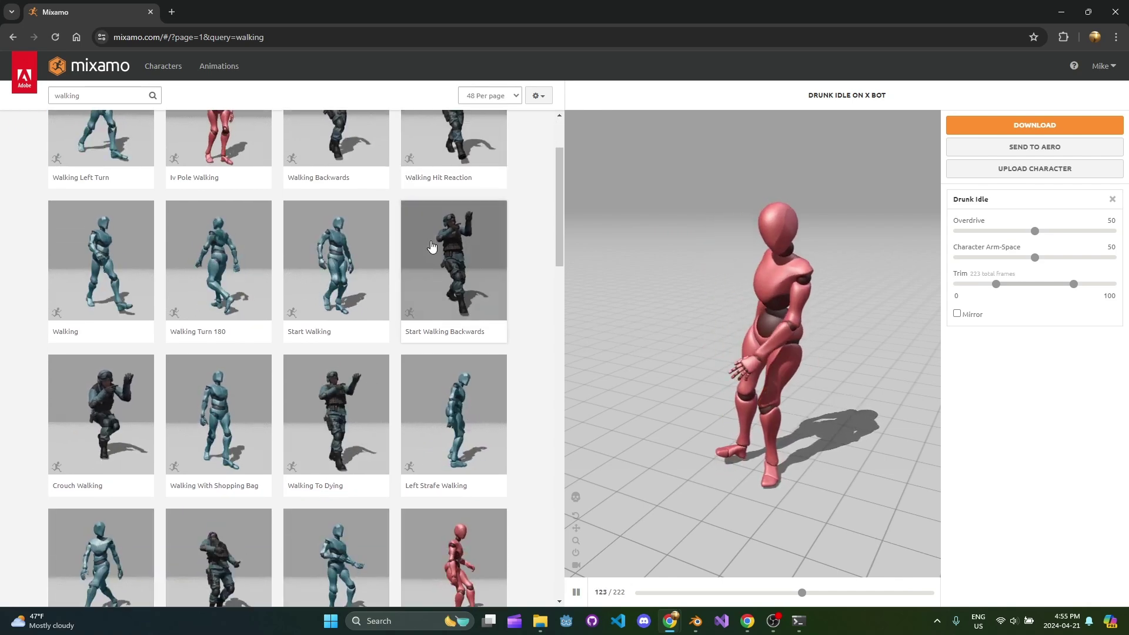
scroll(435, 244, up, 2)
scroll(441, 241, down, 6)
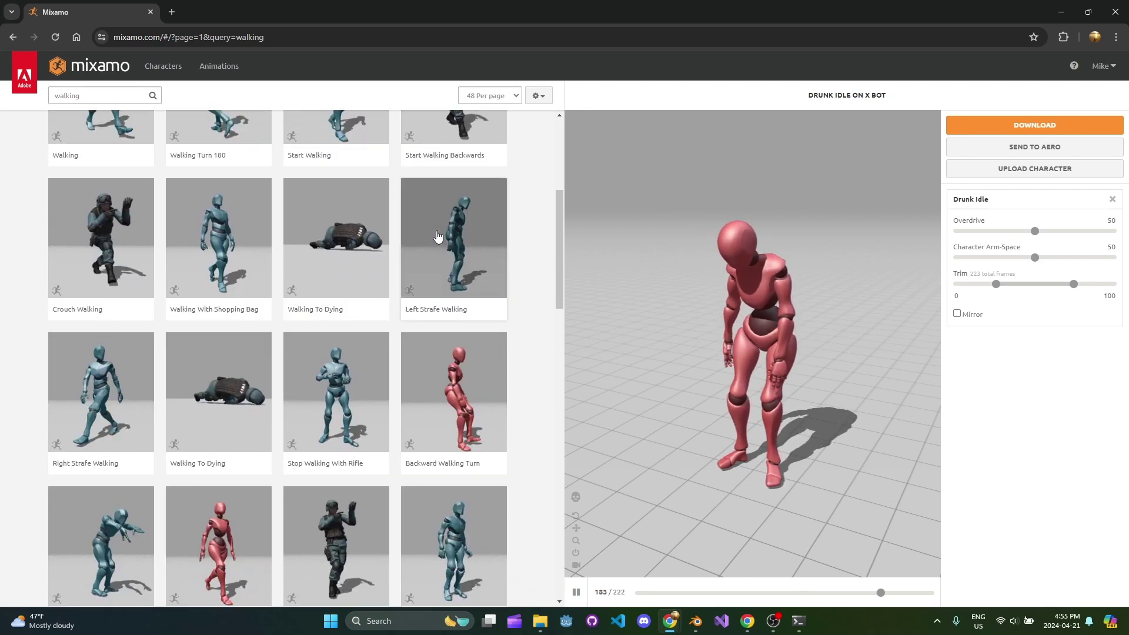
scroll(411, 253, down, 6)
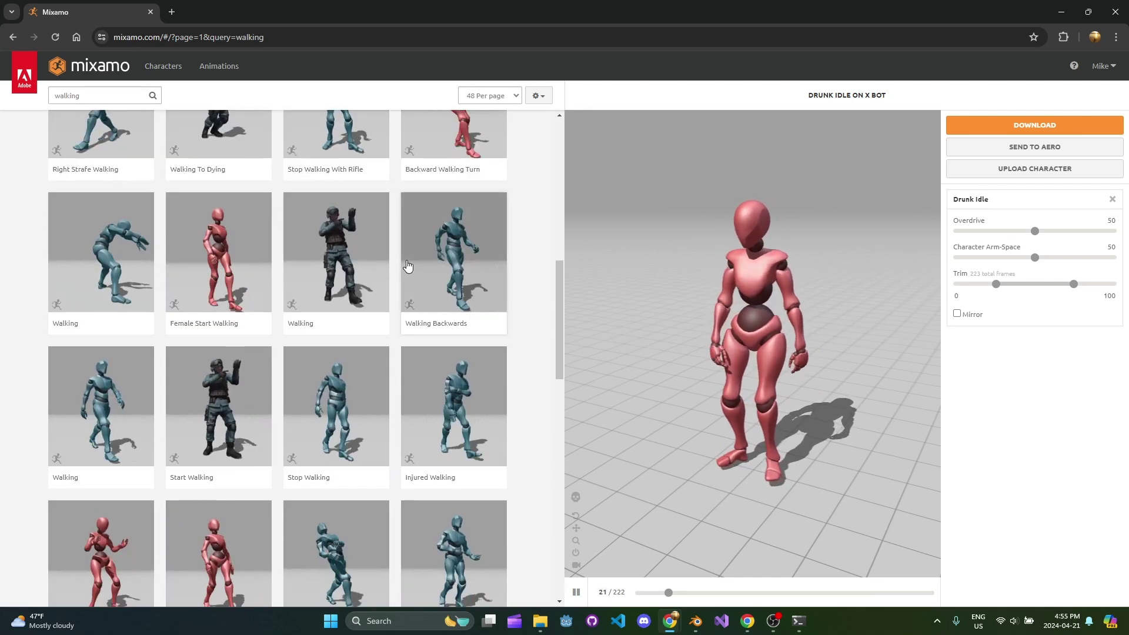
scroll(407, 266, down, 2)
click(336, 314)
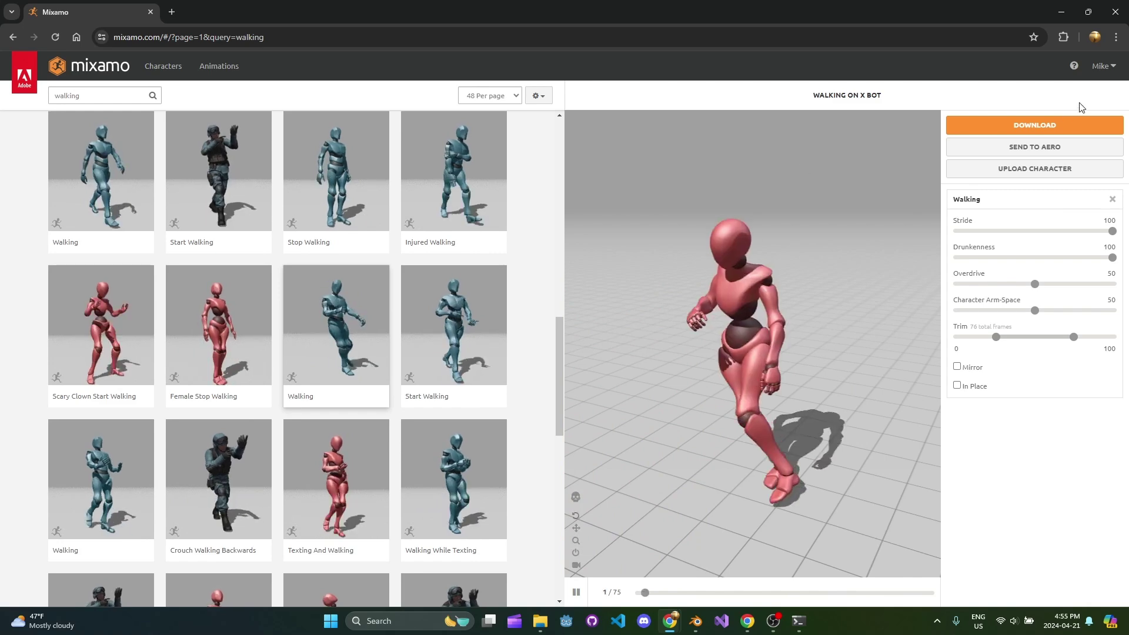
click(1043, 125)
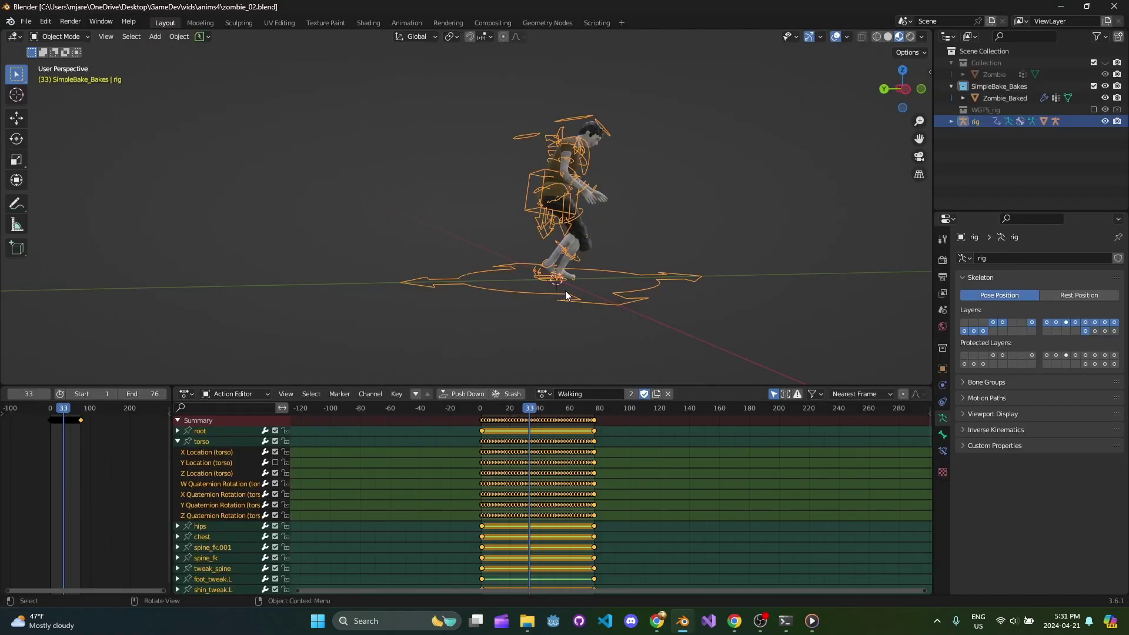
middle_drag(565, 289, 671, 233)
middle_drag(448, 237, 605, 245)
scroll(604, 245, up, 1)
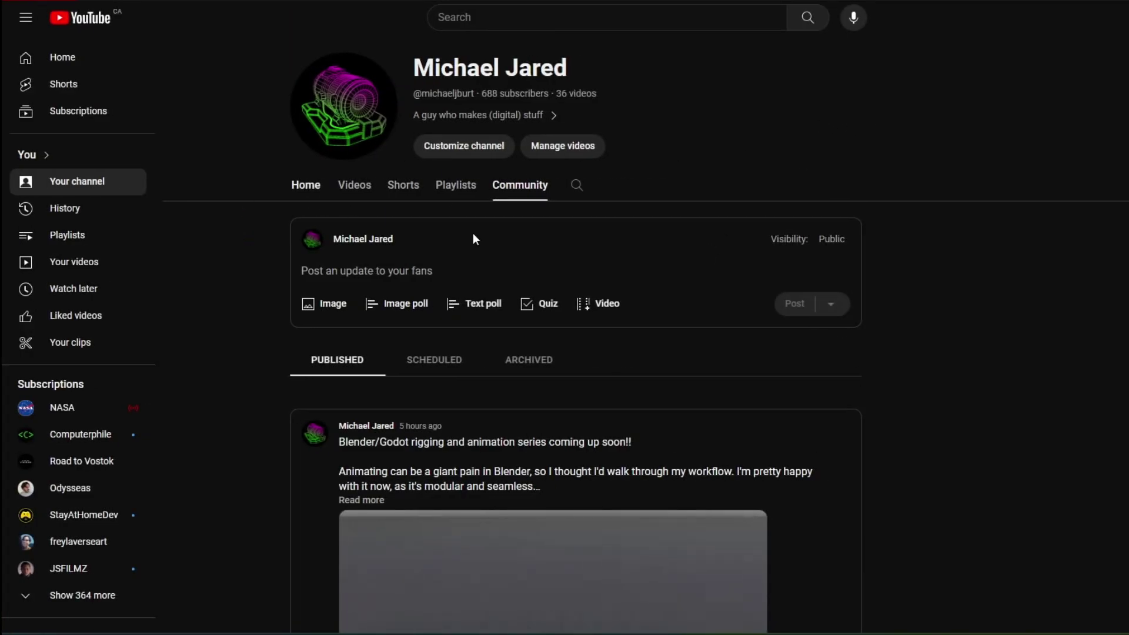
Step: Return to the Community posts and highlight the leading 54% 'Rigging and animation workflow' poll option
key(alt+Left)
click(535, 194)
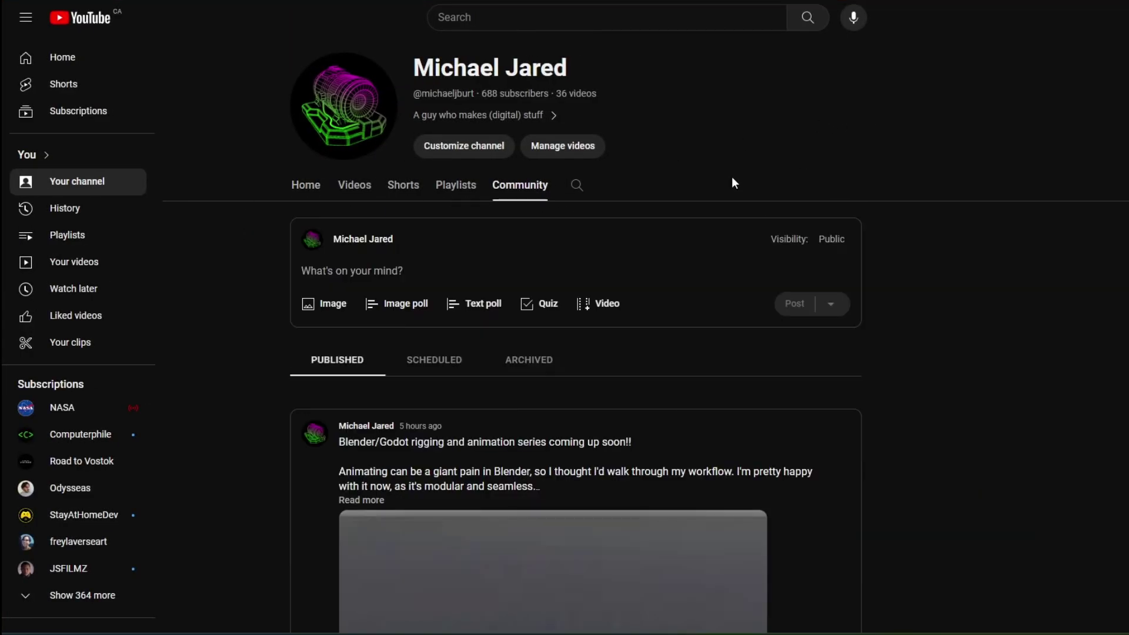
scroll(754, 203, down, 2)
scroll(755, 205, down, 10)
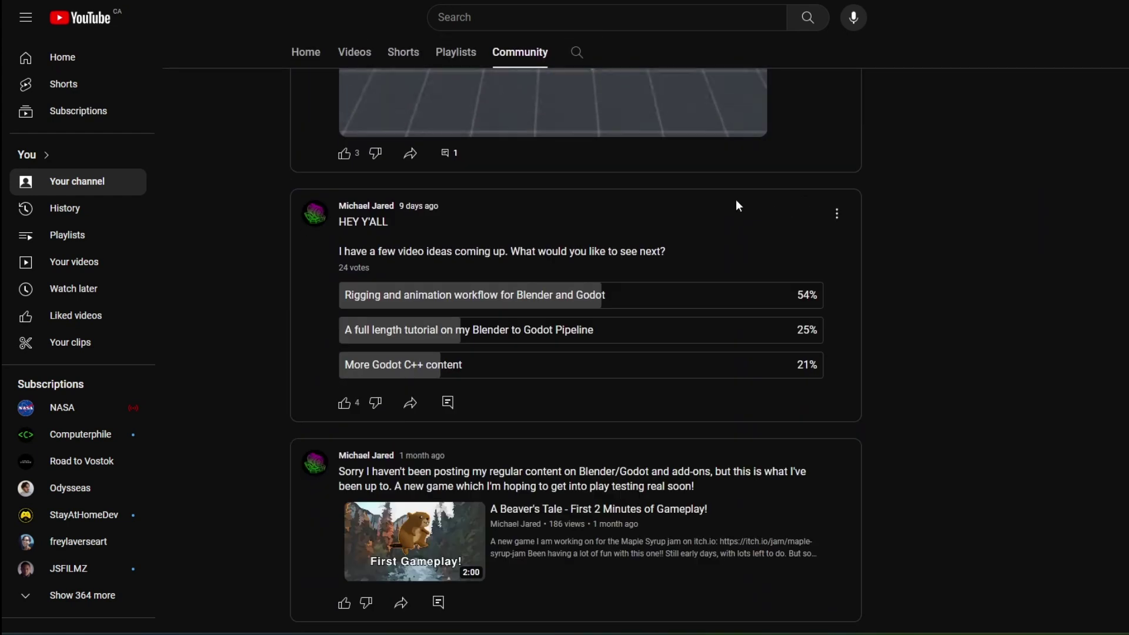
drag(565, 298, 629, 306)
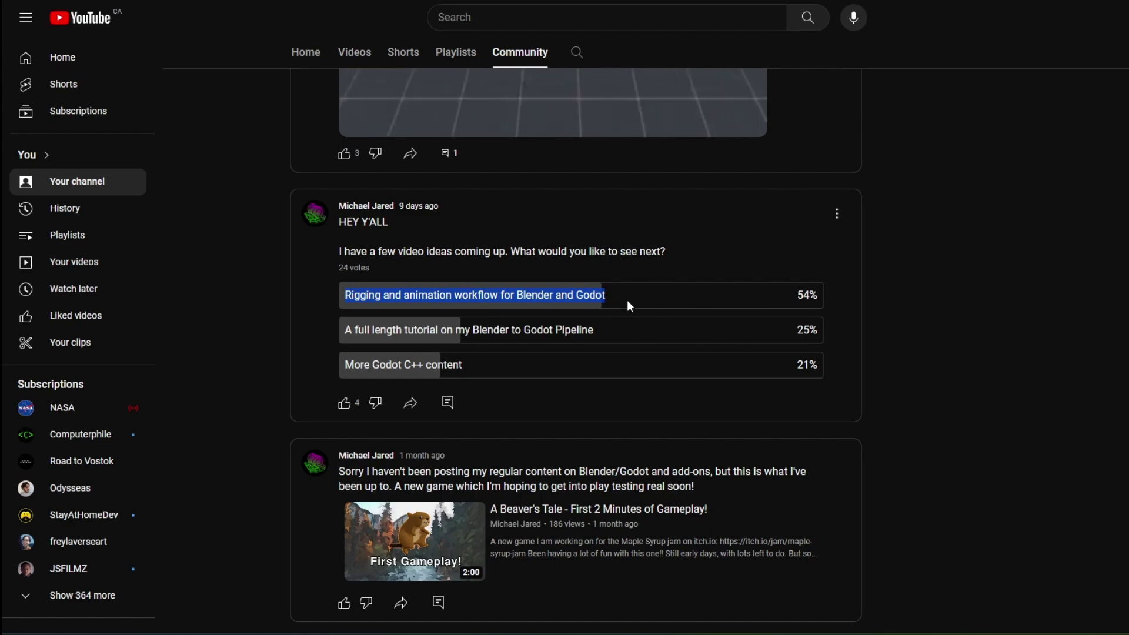
scroll(734, 295, up, 1)
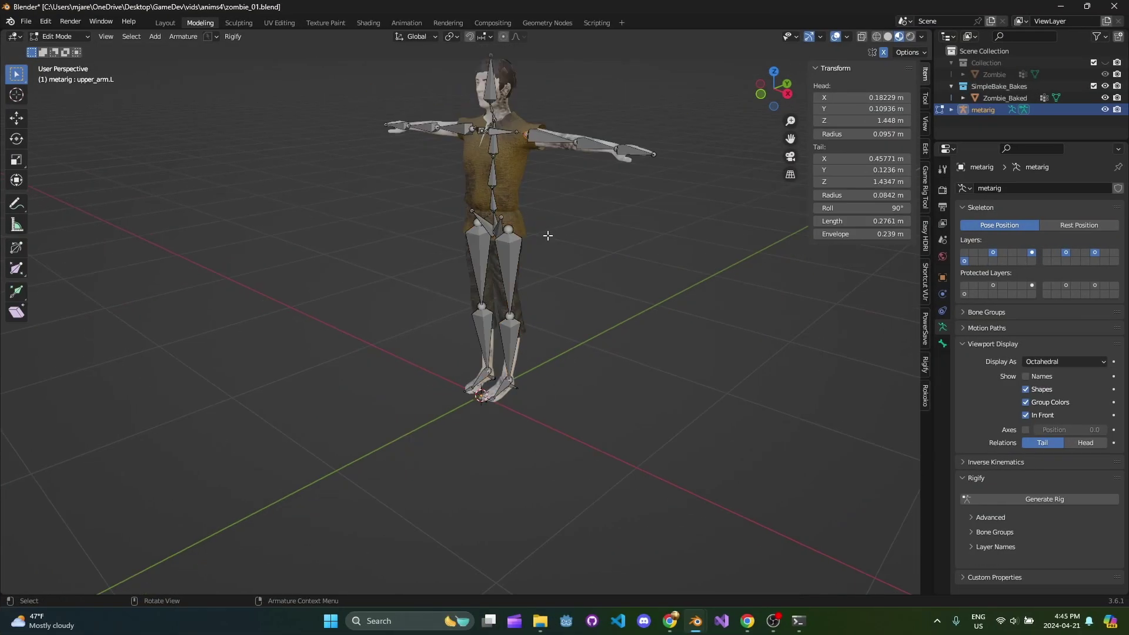
Step: Save the file as a new numbered version from the PowerSave dropdown, then toggle the armature selection
middle_drag(547, 235, 551, 248)
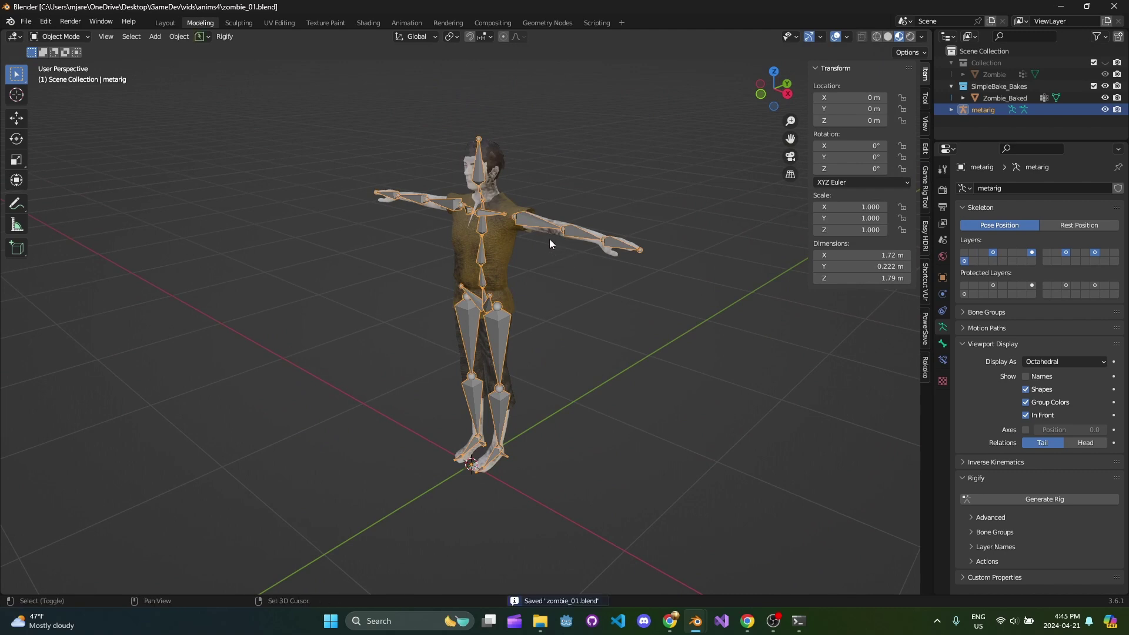
scroll(593, 328, up, 5)
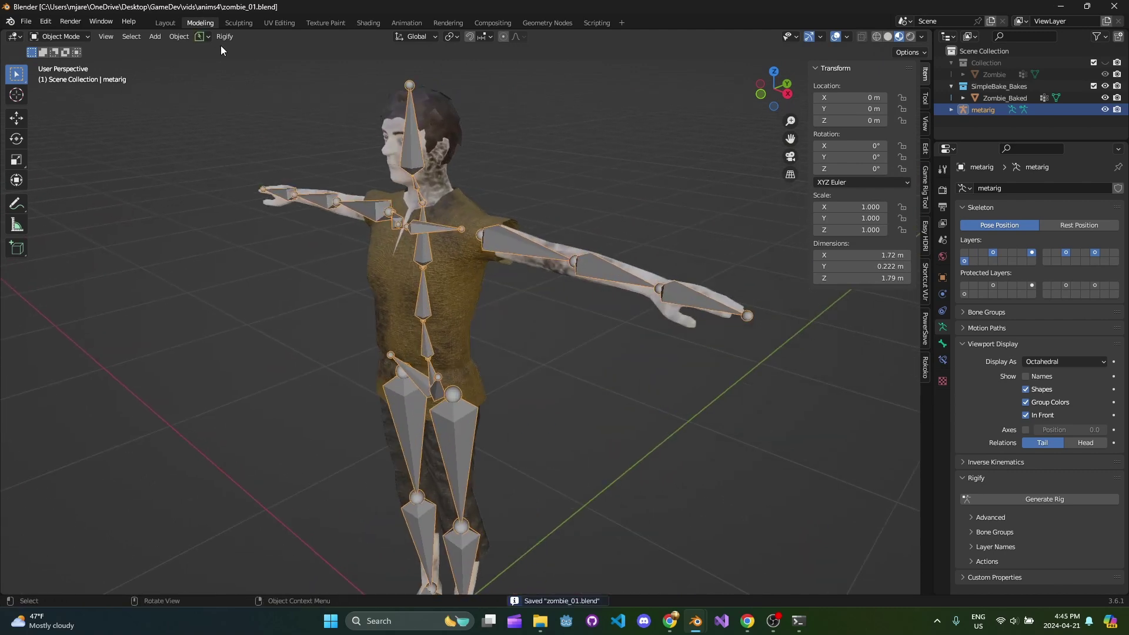
click(210, 36)
click(210, 37)
click(220, 79)
click(537, 366)
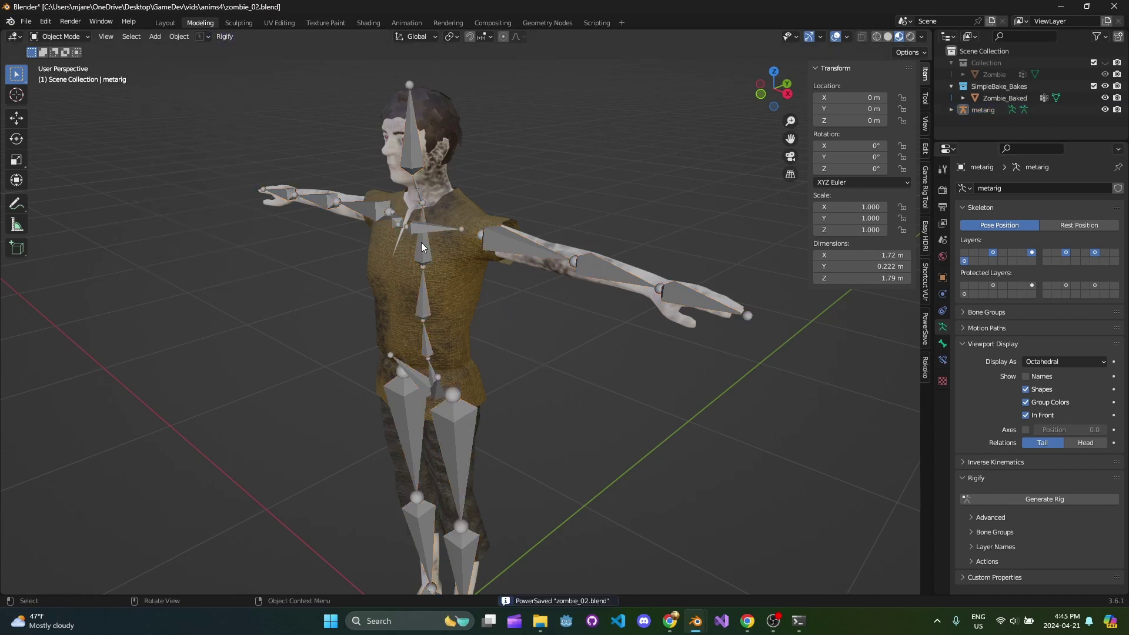
click(421, 243)
click(545, 355)
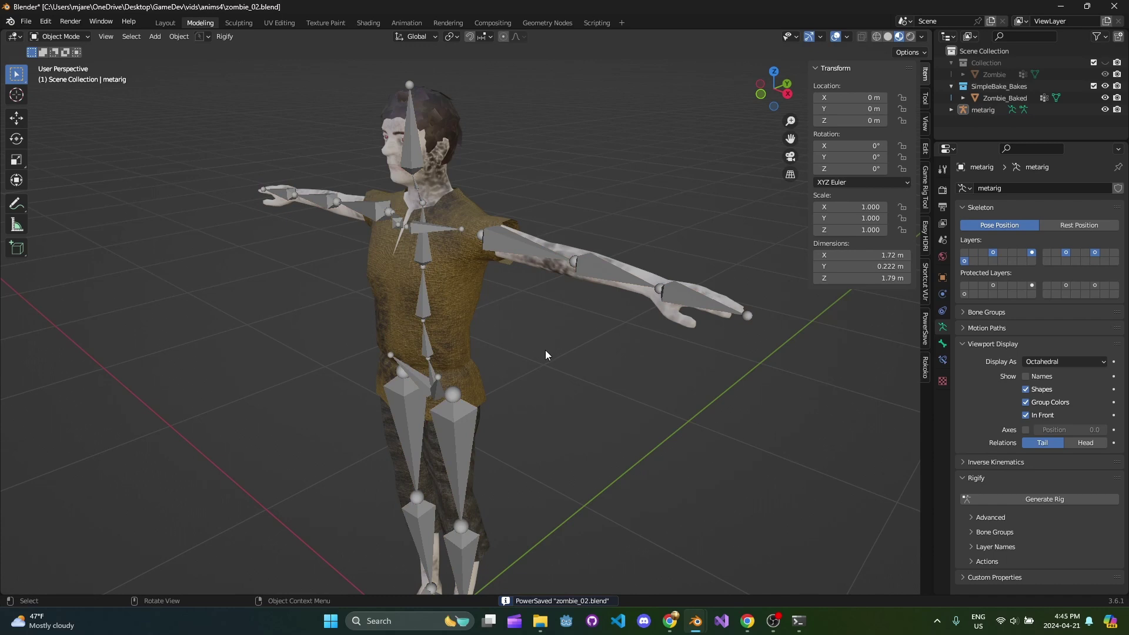
Step: Load zombie_01.blend, switch back to zombie_02.blend, and save it
click(210, 37)
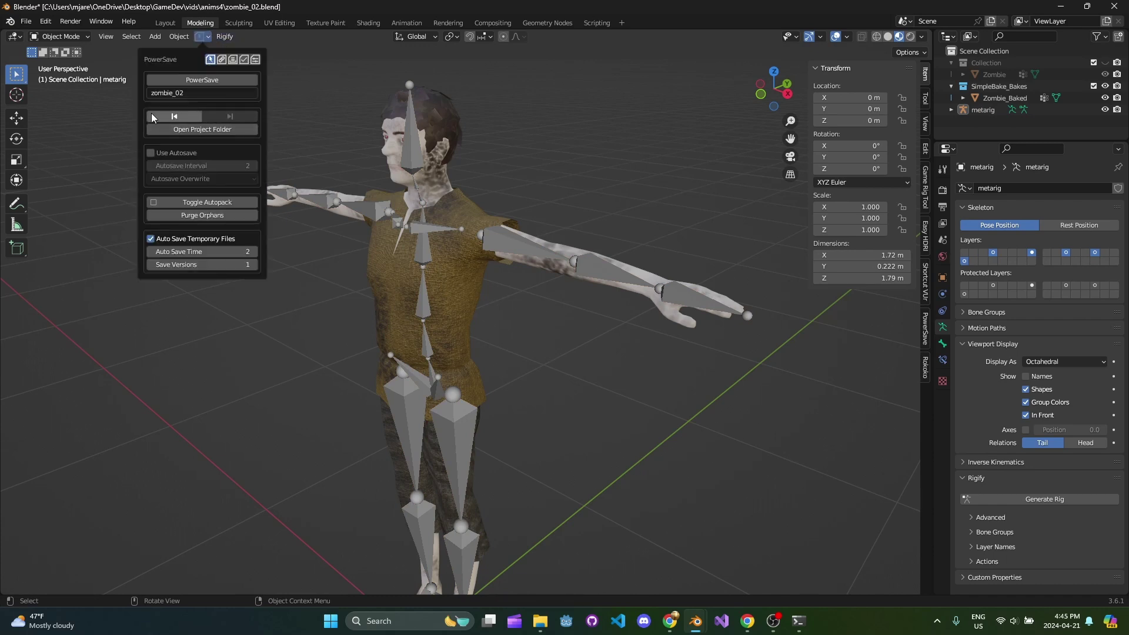
click(176, 115)
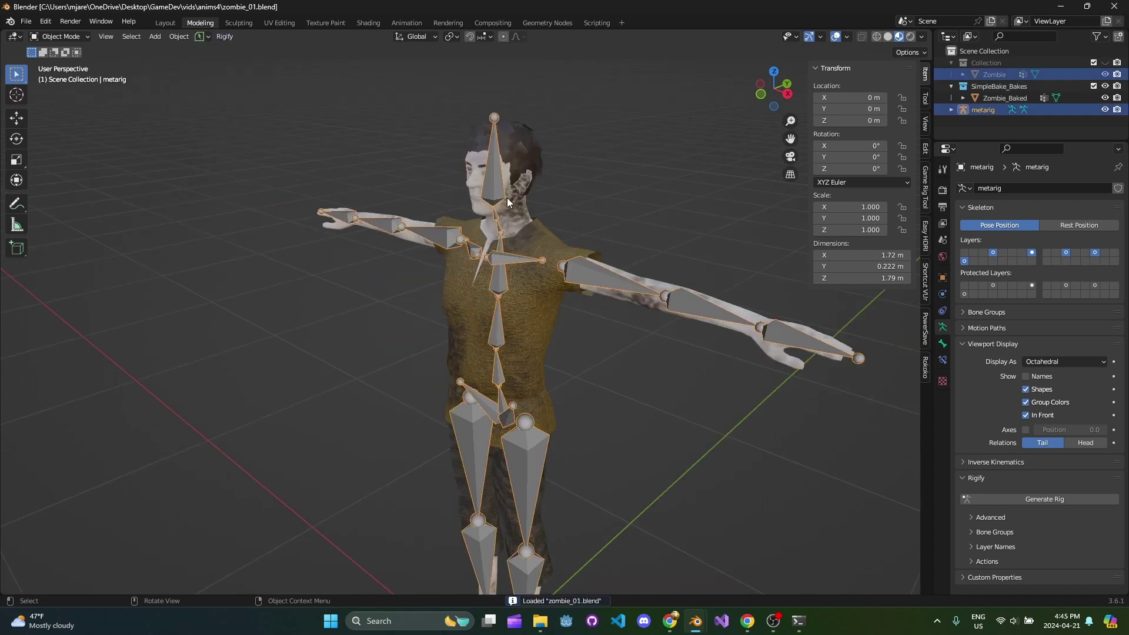
click(207, 37)
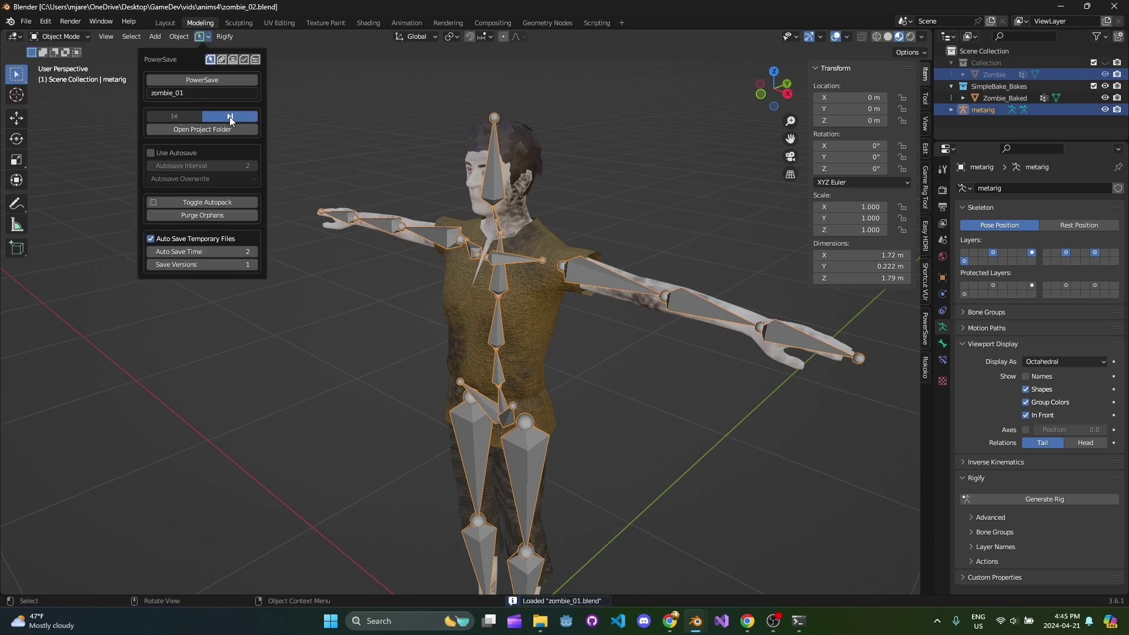
click(229, 116)
key(ctrl+s)
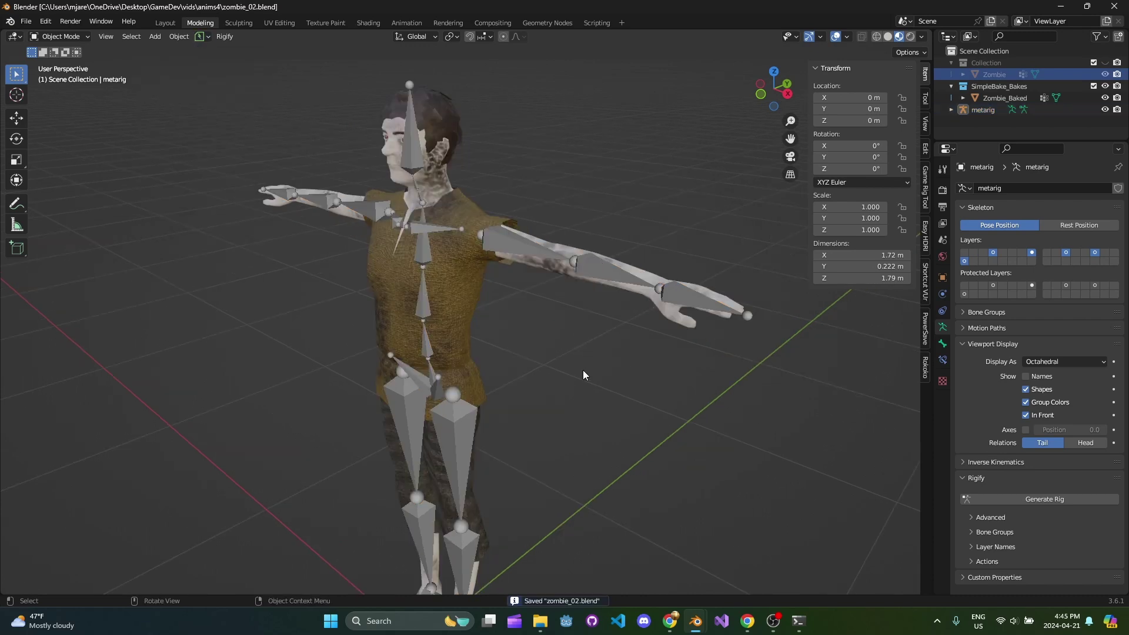